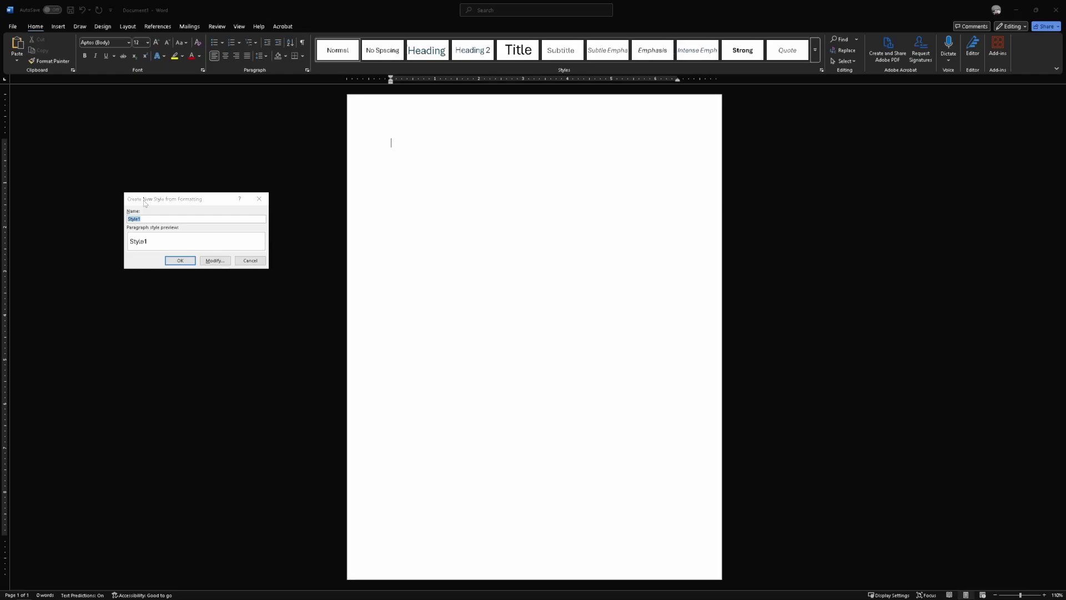
# Name the new style Test and give it the Courier Prime font and single line spacing
pyautogui.write('Test')
pyautogui.click(214, 260)
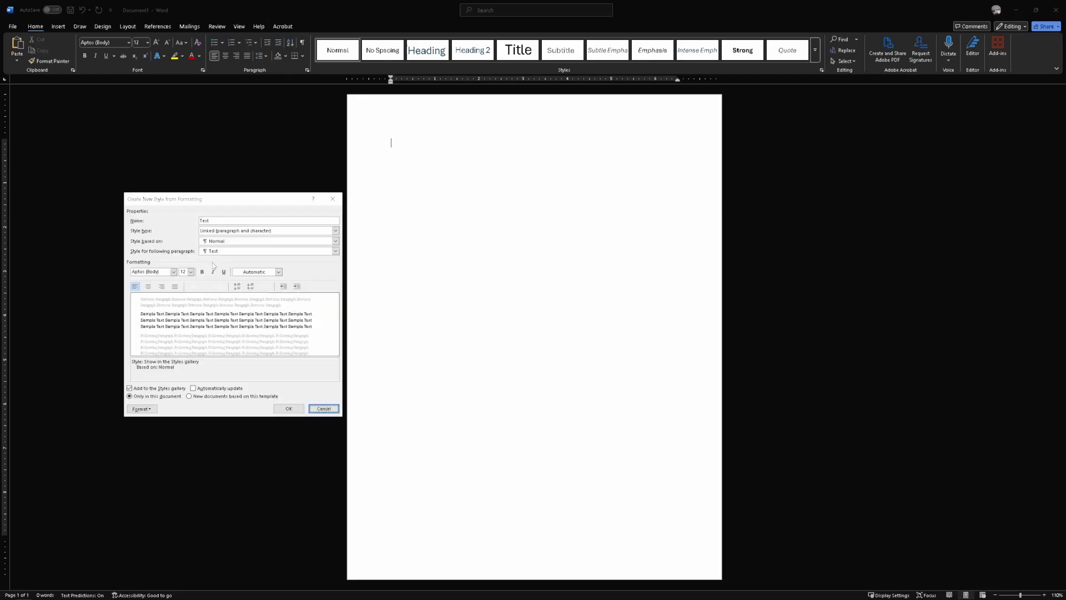
pyautogui.click(174, 272)
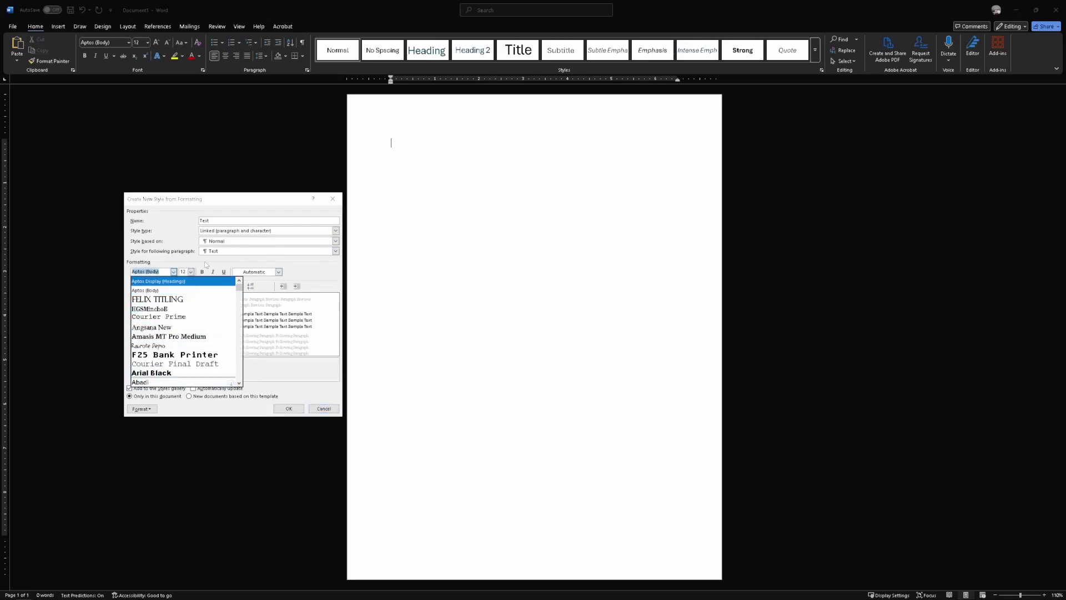
pyautogui.write('Courier Prime')
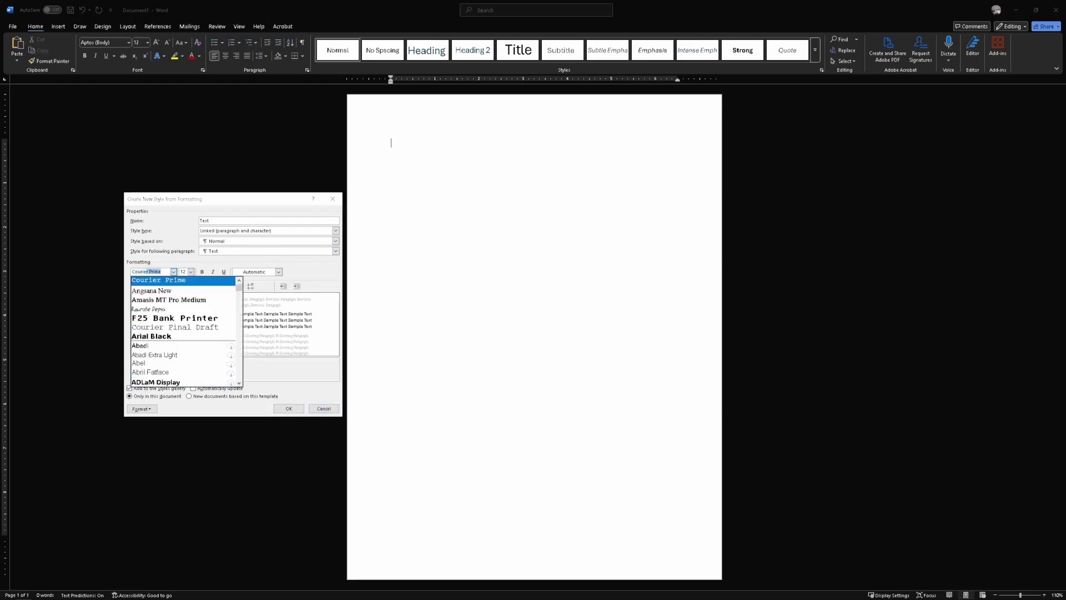
pyautogui.click(149, 280)
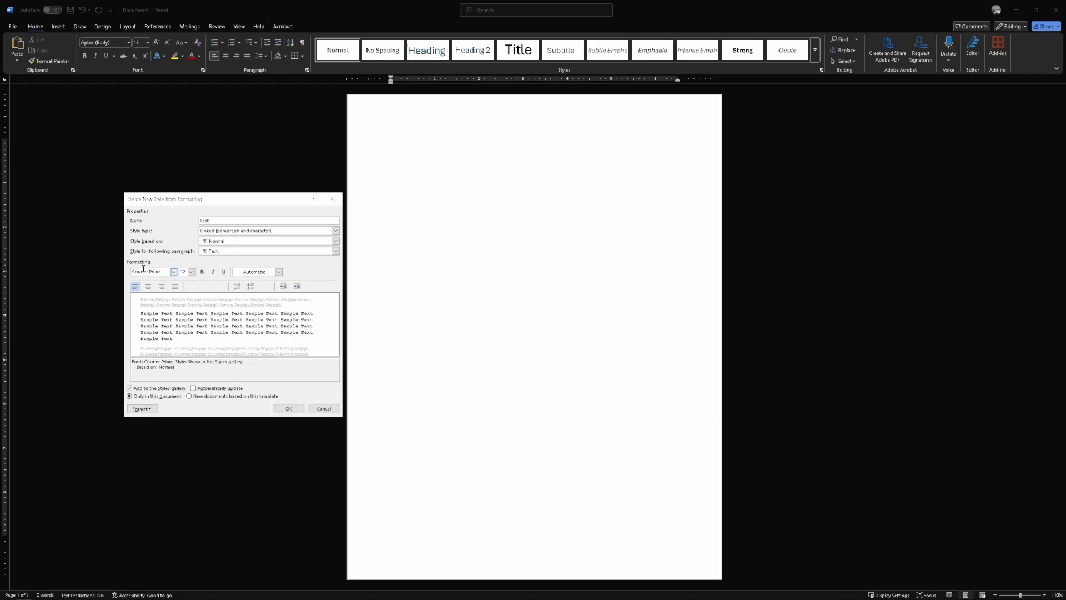
pyautogui.click(194, 287)
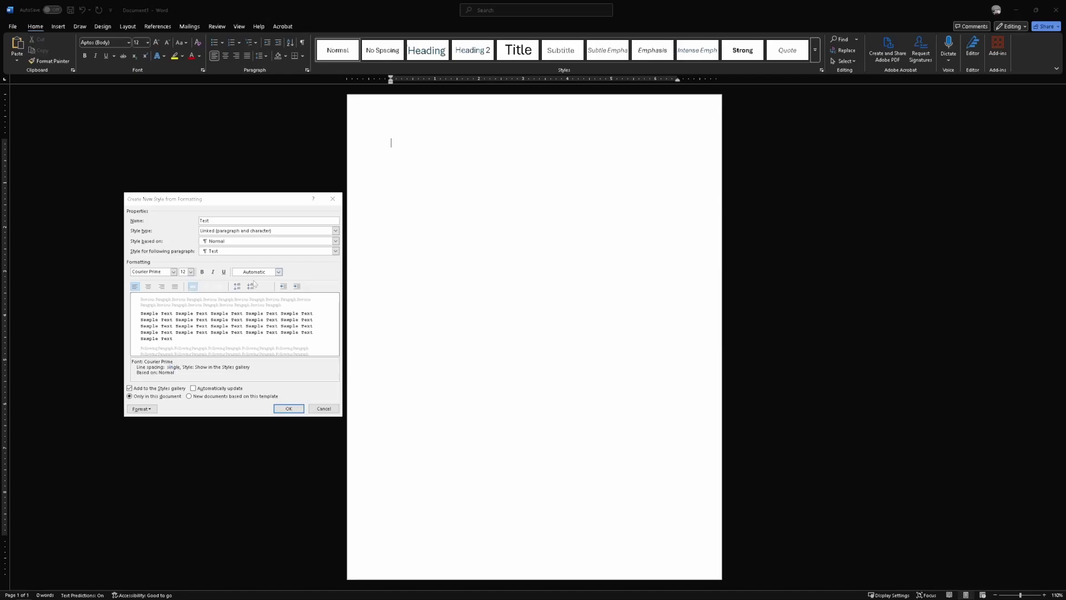
# Set the Test style's special paragraph indentation to Hanging by 2 inches
pyautogui.click(147, 412)
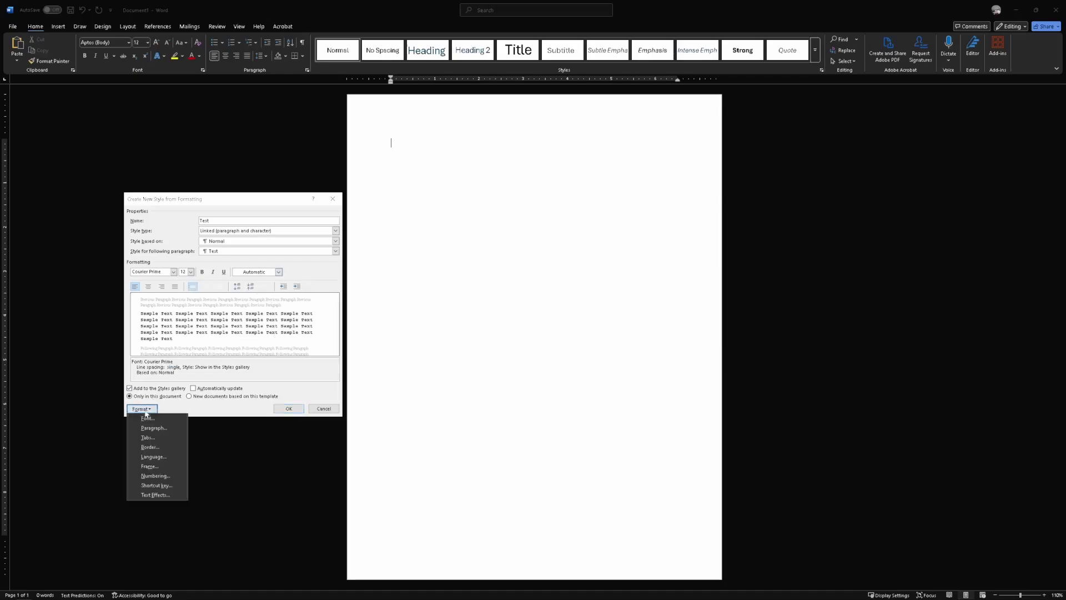
pyautogui.click(151, 426)
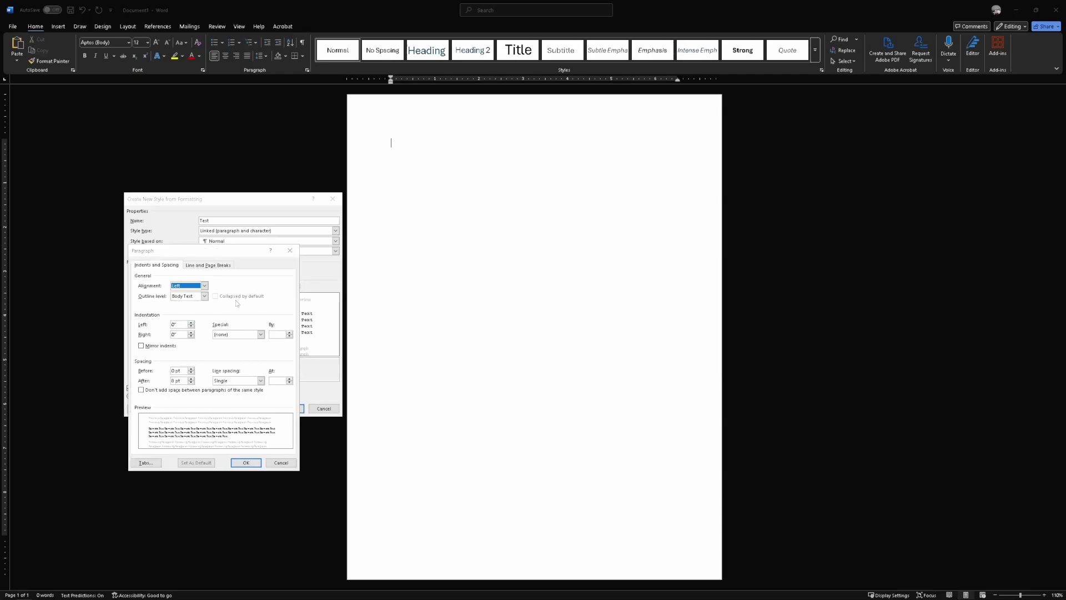
pyautogui.moveTo(237, 252); pyautogui.dragTo(243, 204)
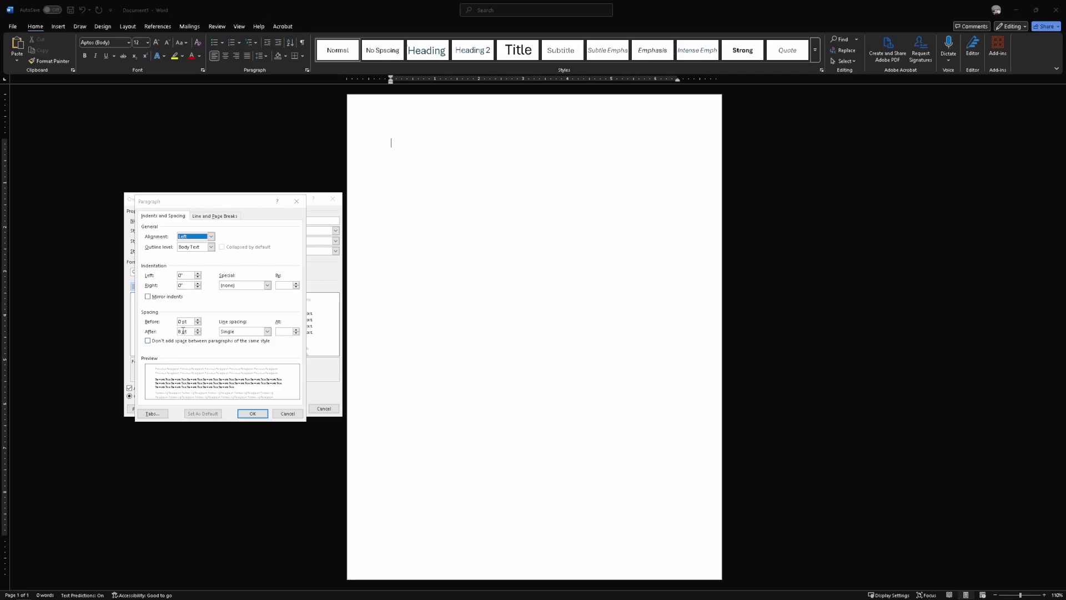
pyautogui.click(245, 285)
pyautogui.click(240, 306)
pyautogui.click(283, 285)
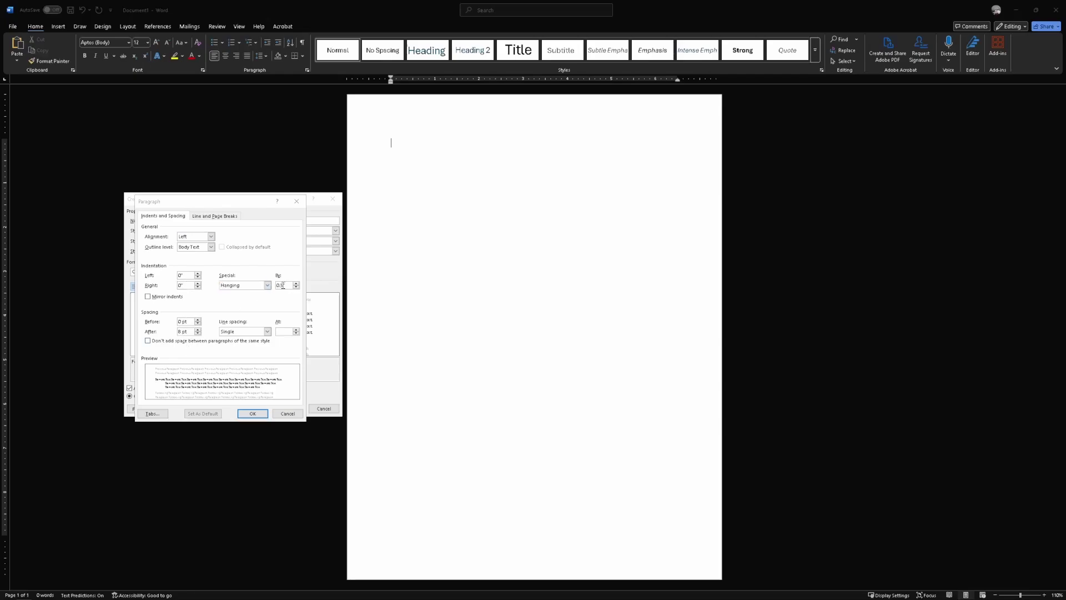
pyautogui.moveTo(283, 285); pyautogui.dragTo(273, 285)
pyautogui.write('2')
pyautogui.press('Return')
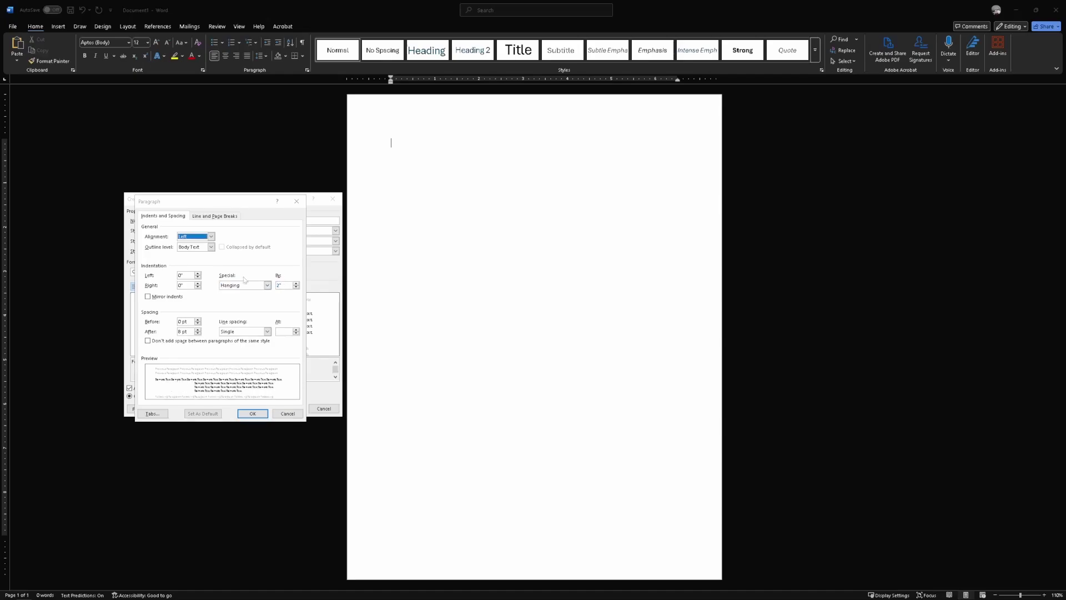
# Try a 1-inch hanging indent for the style and set it back to 2 inches
pyautogui.doubleClick(278, 285)
pyautogui.write('1')
pyautogui.click(281, 331)
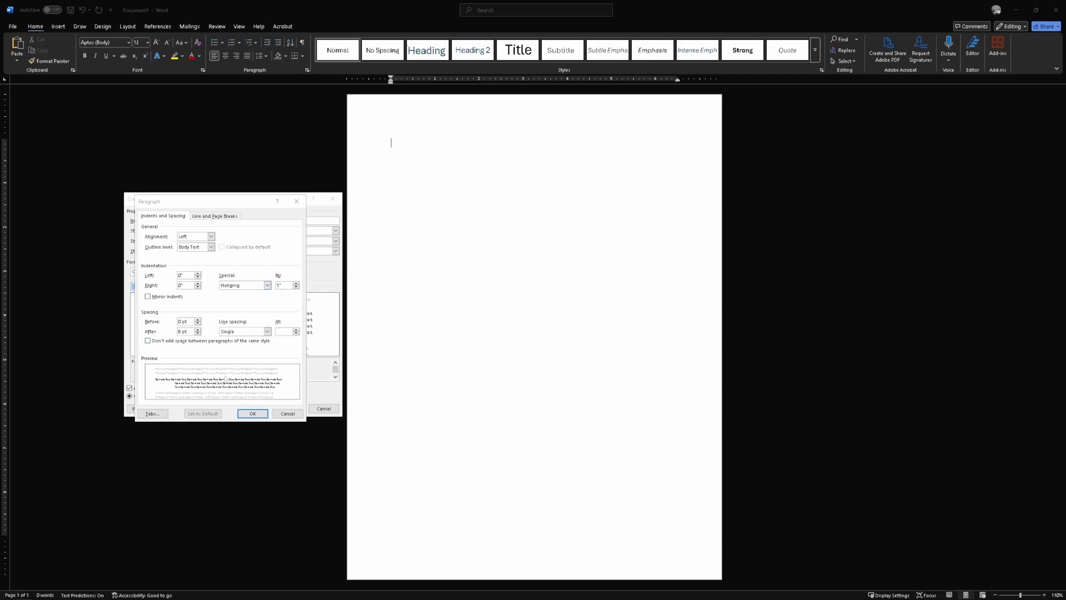
pyautogui.click(281, 286)
pyautogui.write('2')
pyautogui.click(281, 331)
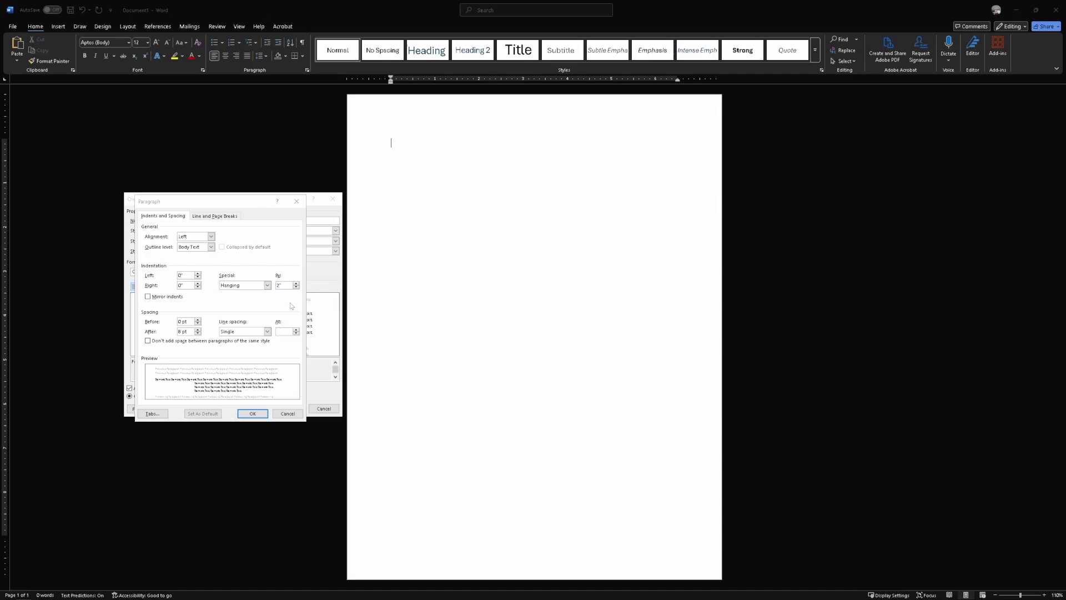
# Set the left indentation to 1 inch and create the Test style
pyautogui.click(197, 274)
pyautogui.click(198, 273)
pyautogui.click(197, 274)
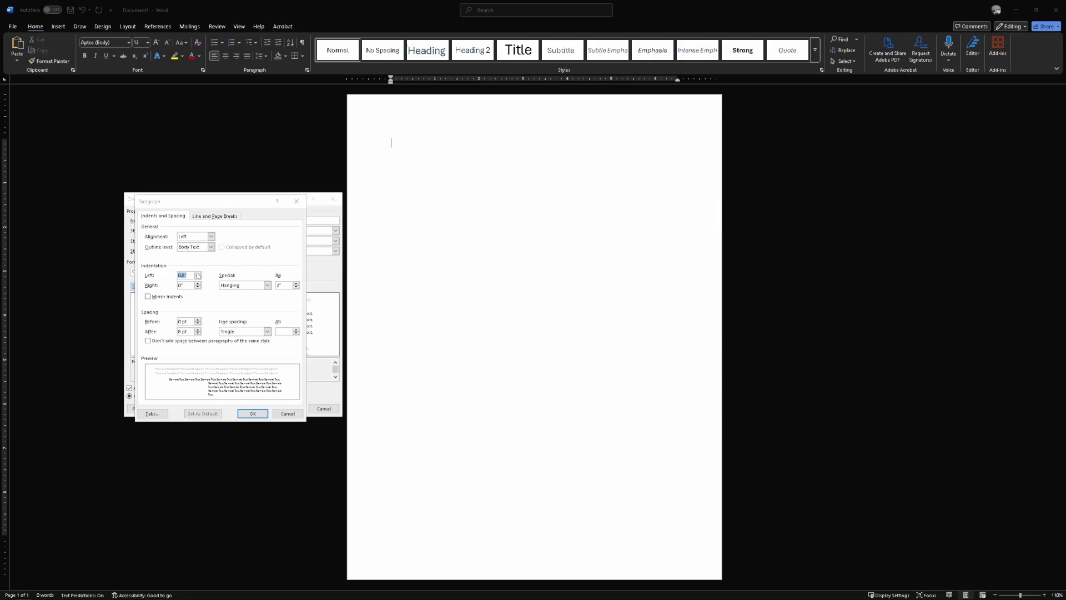
pyautogui.click(198, 274)
pyautogui.click(198, 275)
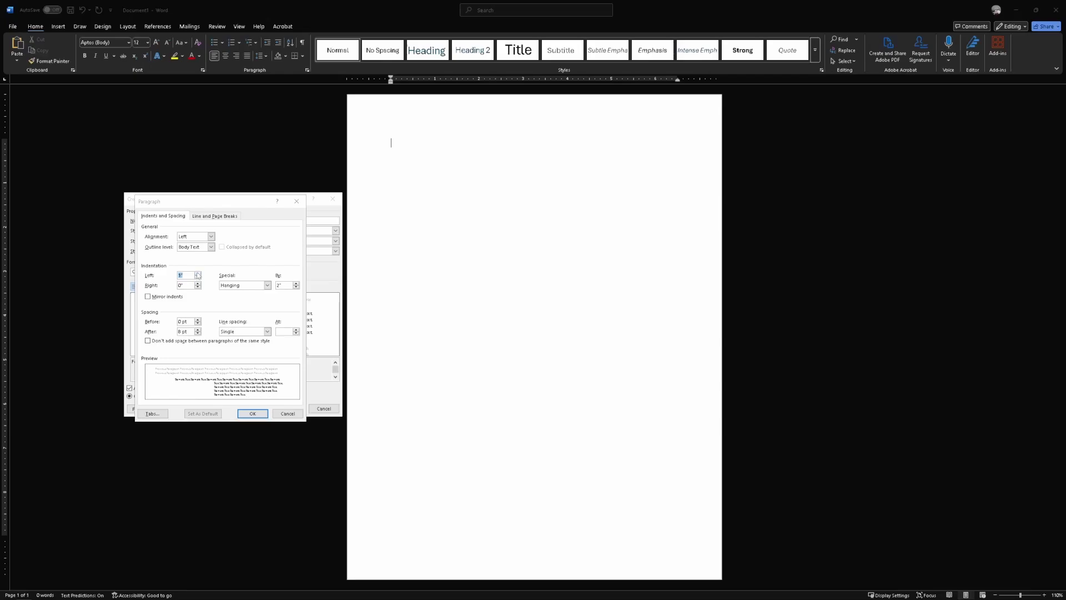
pyautogui.click(252, 413)
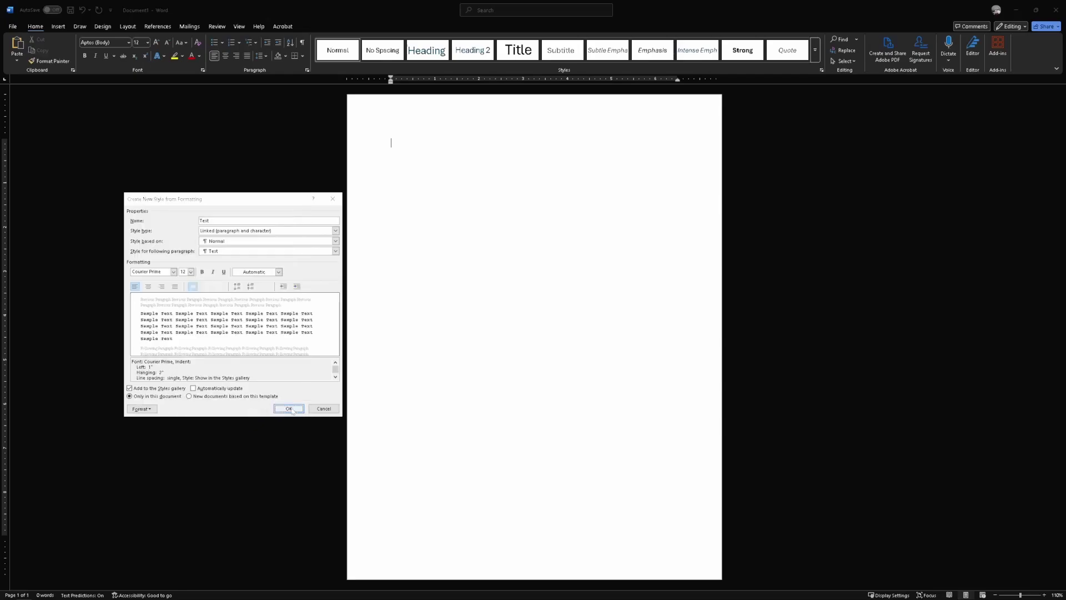
pyautogui.click(288, 408)
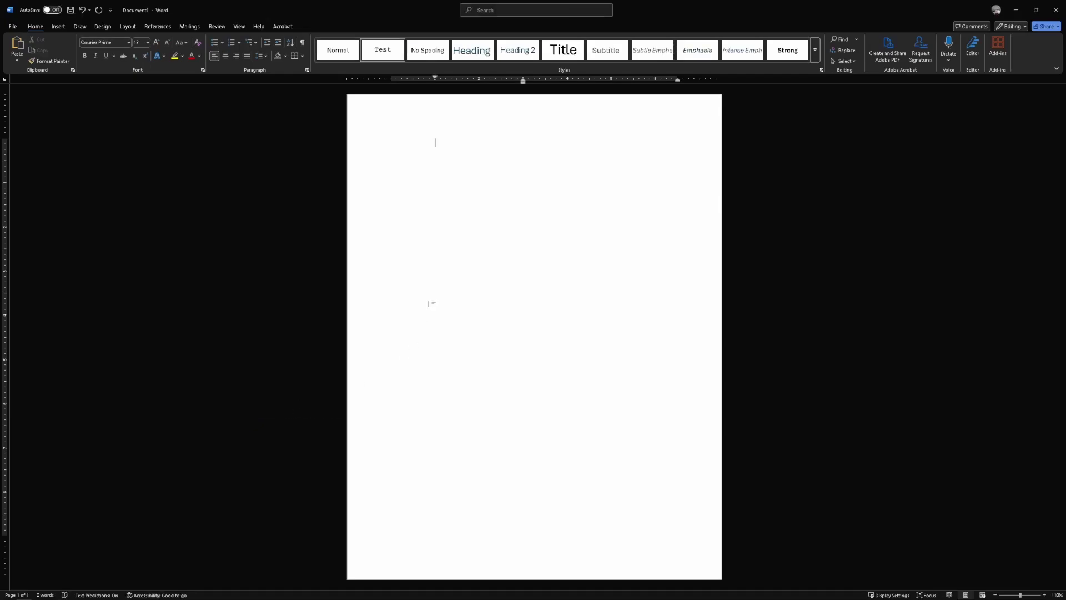
# Enter "NAME:", a tab, and a sample sentence beginning "This is a piece of text, the text following should" in the Test style
pyautogui.write('NAME:\tThis is a piece of text, the text foil')
pyautogui.press('BackSpace')
pyautogui.press('BackSpace')
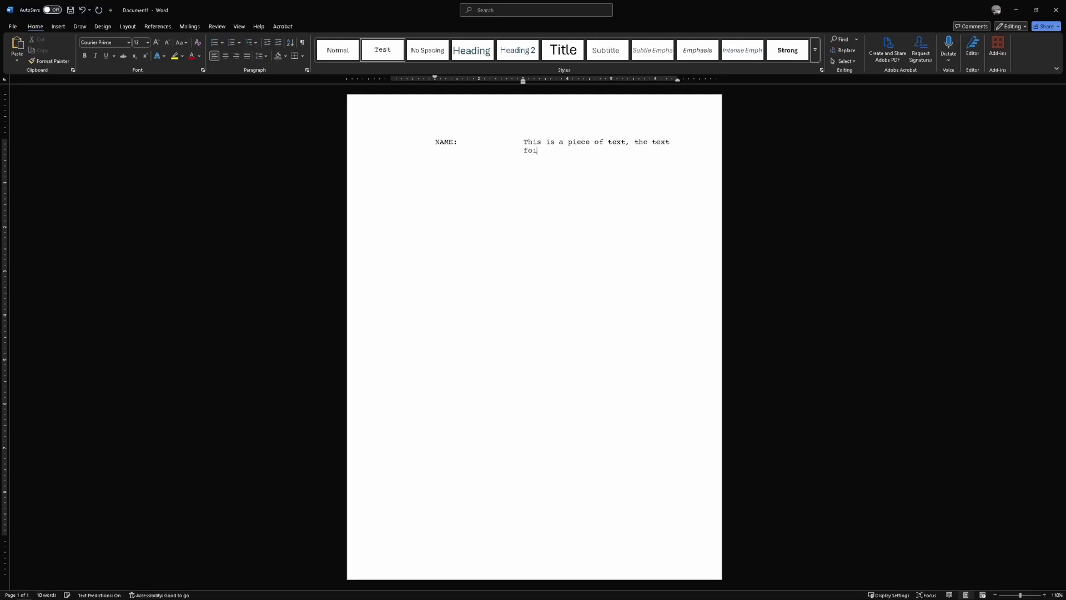
pyautogui.write('llowing should')
pyautogui.press('Tab')
pyautogui.write('aanging.')
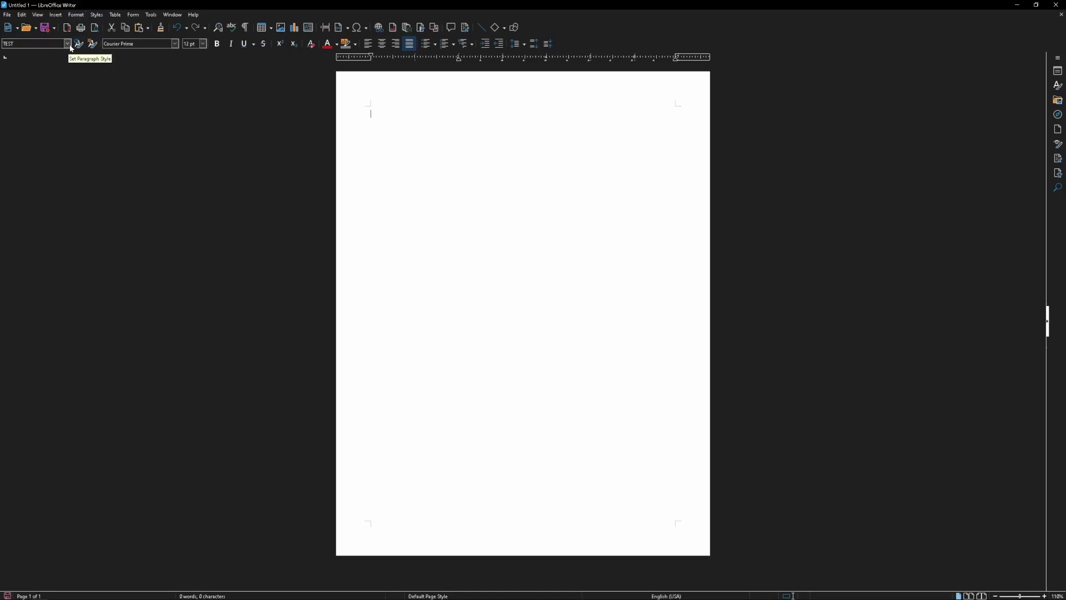
# Switch to LibreOffice Writer and create a new paragraph style named TEST 2 from the current selection
pyautogui.click(67, 44)
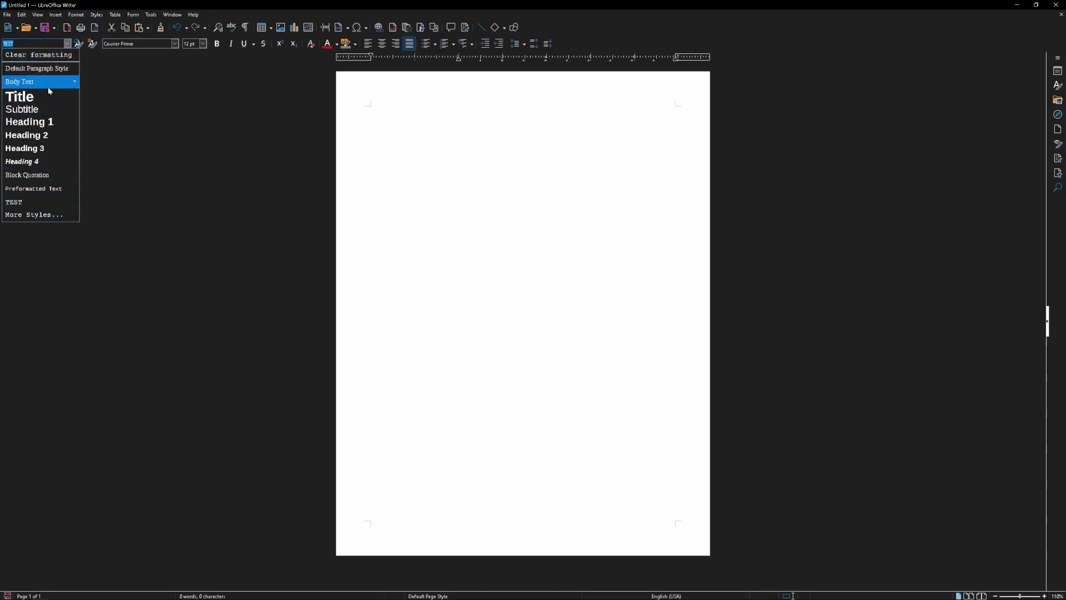
pyautogui.click(91, 48)
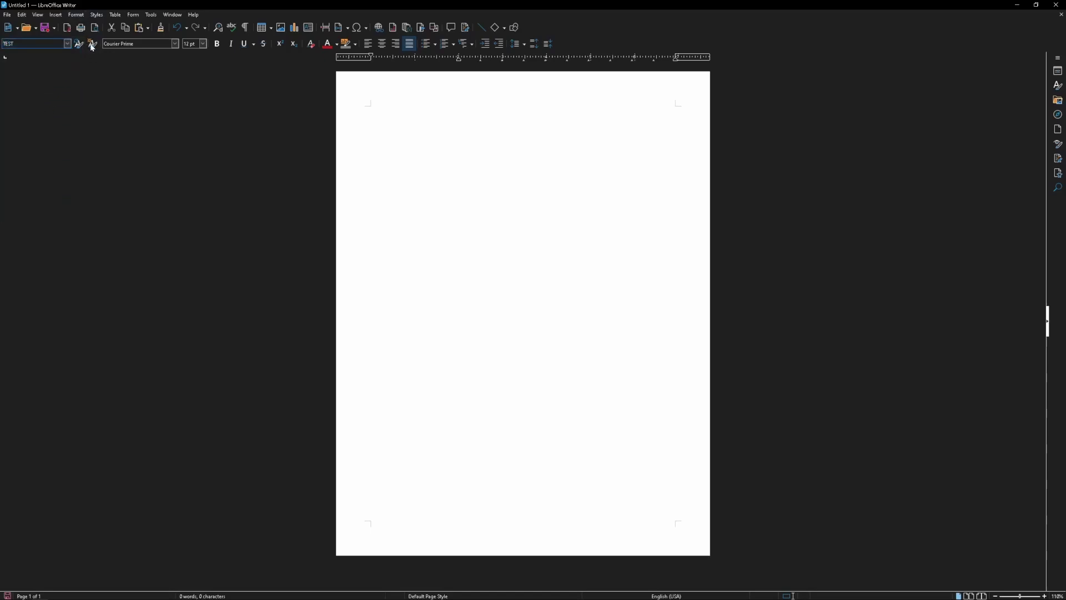
pyautogui.click(91, 47)
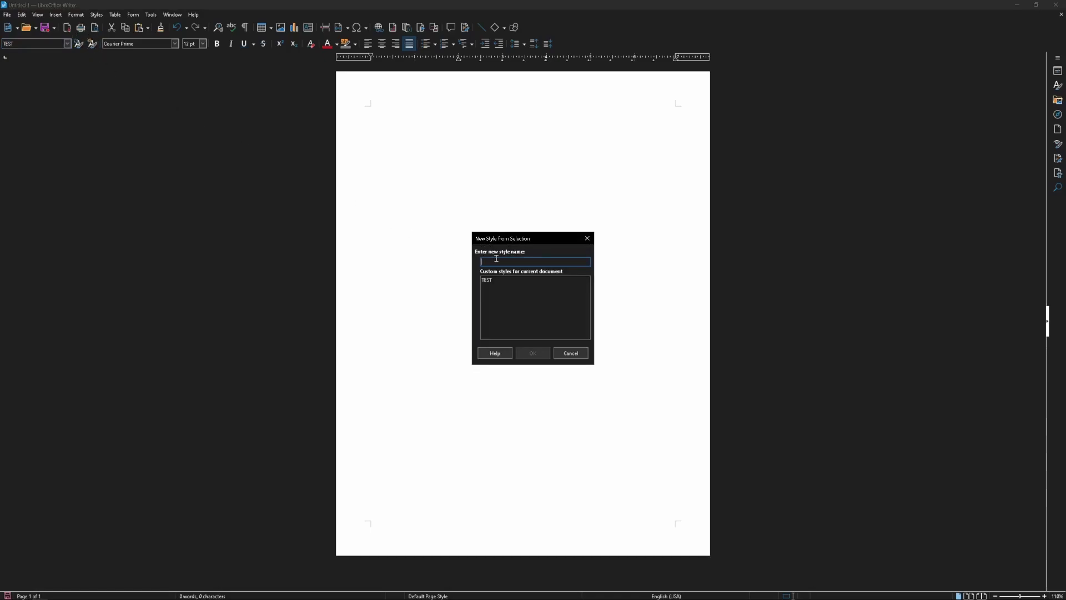
pyautogui.write('TEST2')
pyautogui.press('Return')
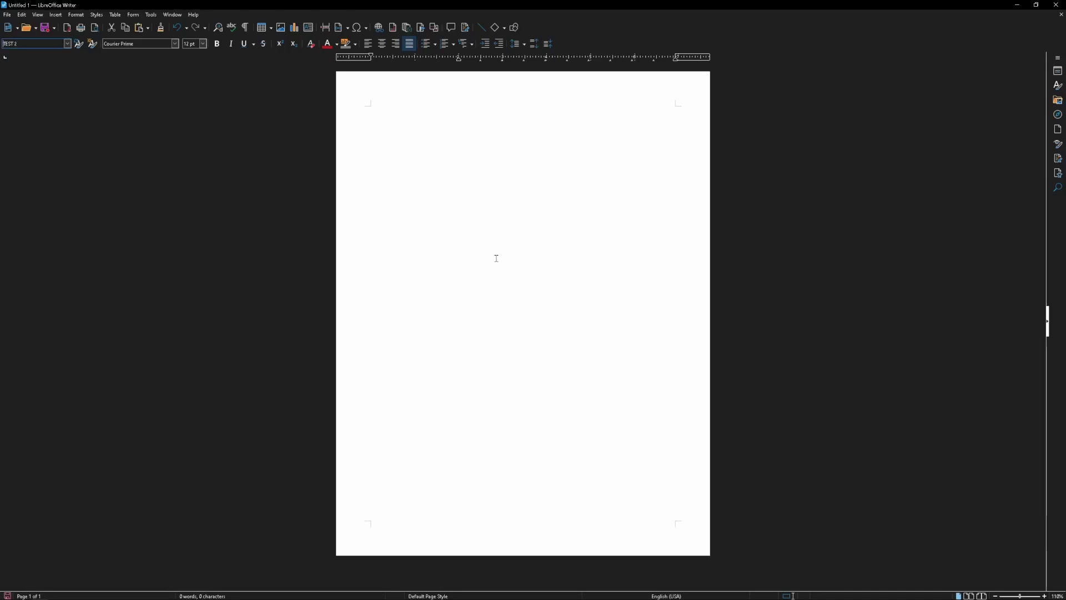
# Open the TEST 2 paragraph style for editing
pyautogui.click(68, 43)
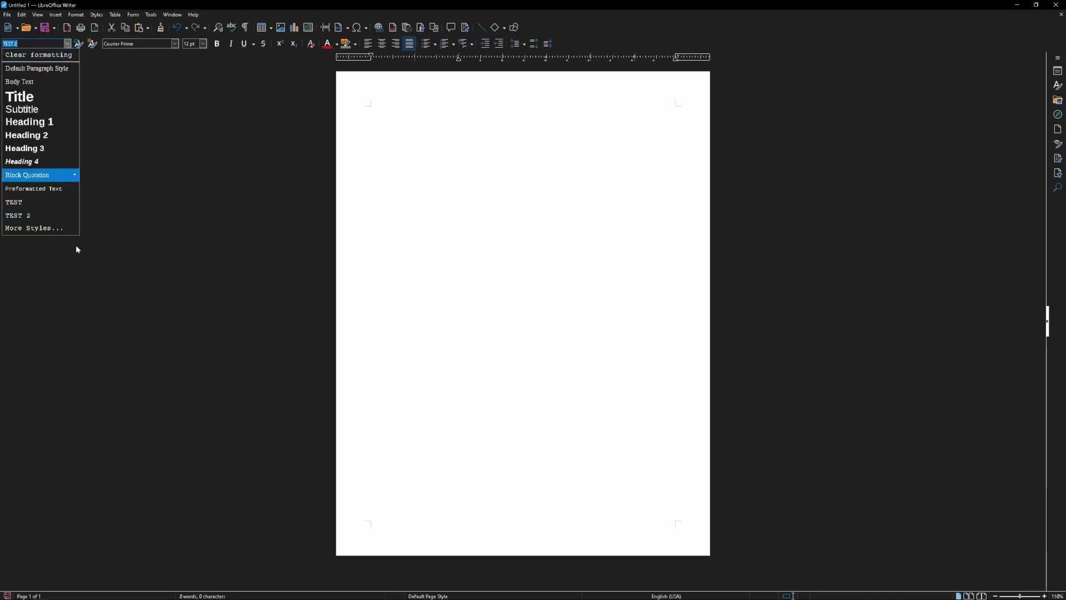
pyautogui.click(75, 215)
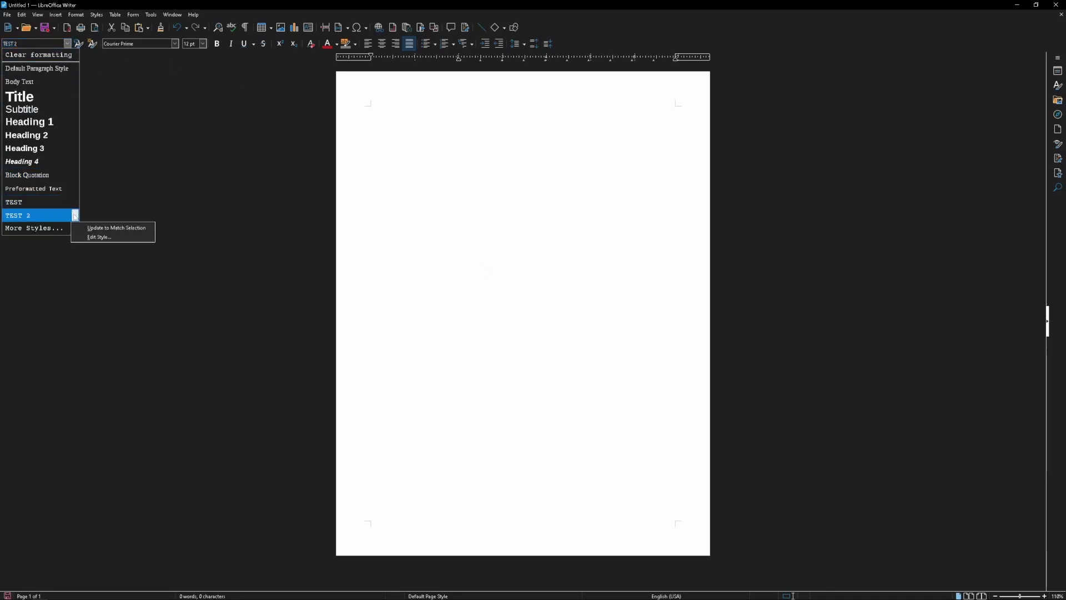
pyautogui.click(104, 238)
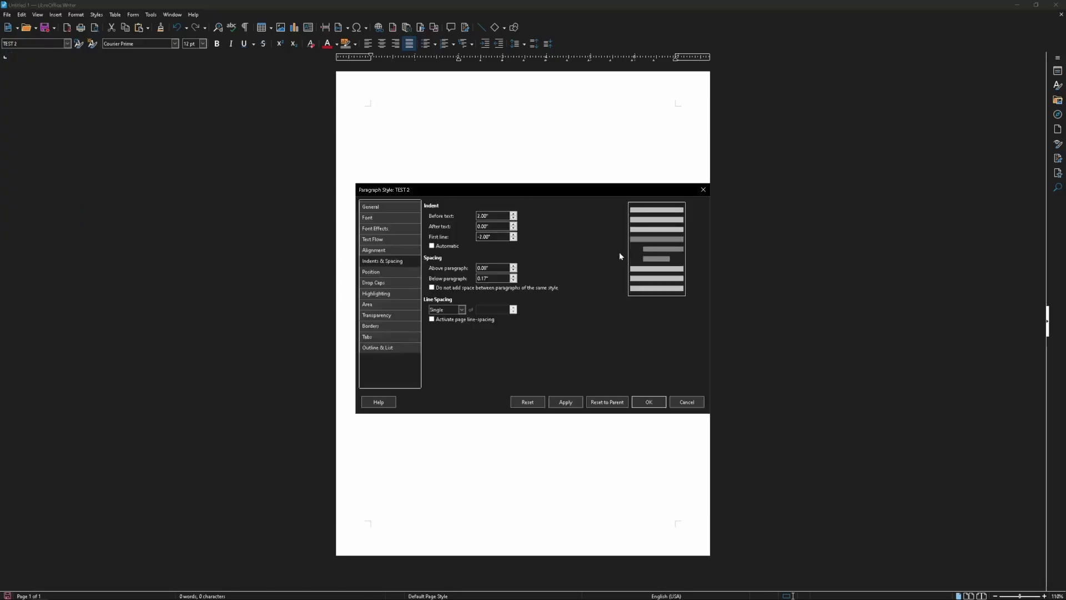
# Examine the before-text and first-line indents of the TEST 2 style and close its settings
pyautogui.doubleClick(486, 237)
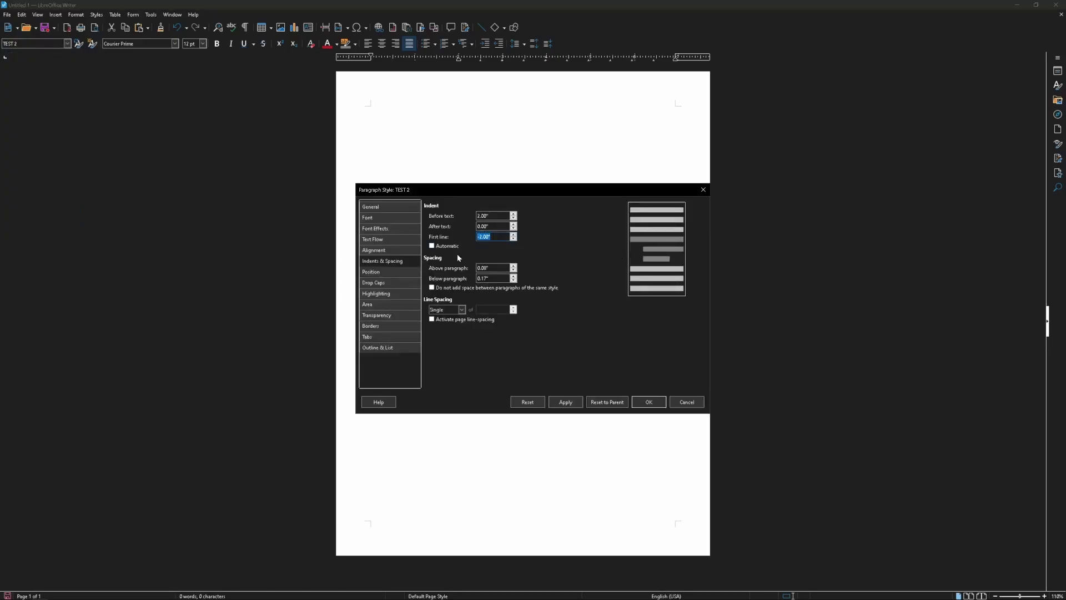
pyautogui.moveTo(495, 237); pyautogui.dragTo(478, 246)
pyautogui.click(496, 237)
pyautogui.moveTo(493, 237); pyautogui.dragTo(458, 232)
pyautogui.click(497, 237)
pyautogui.moveTo(496, 269); pyautogui.dragTo(477, 276)
pyautogui.click(496, 238)
pyautogui.moveTo(495, 239); pyautogui.dragTo(415, 224)
pyautogui.click(372, 239)
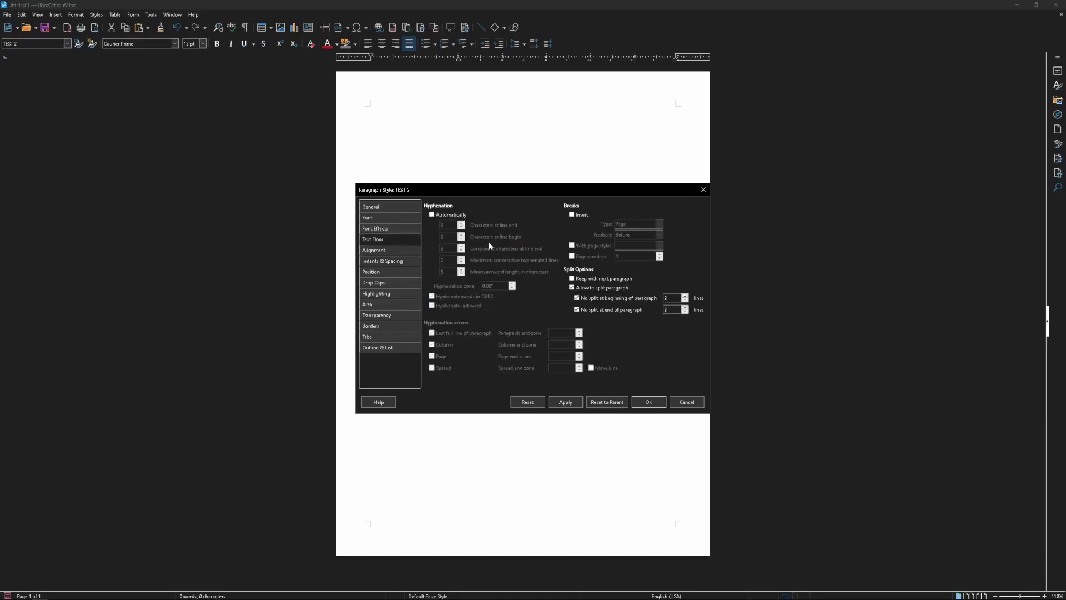
pyautogui.click(381, 255)
pyautogui.click(382, 261)
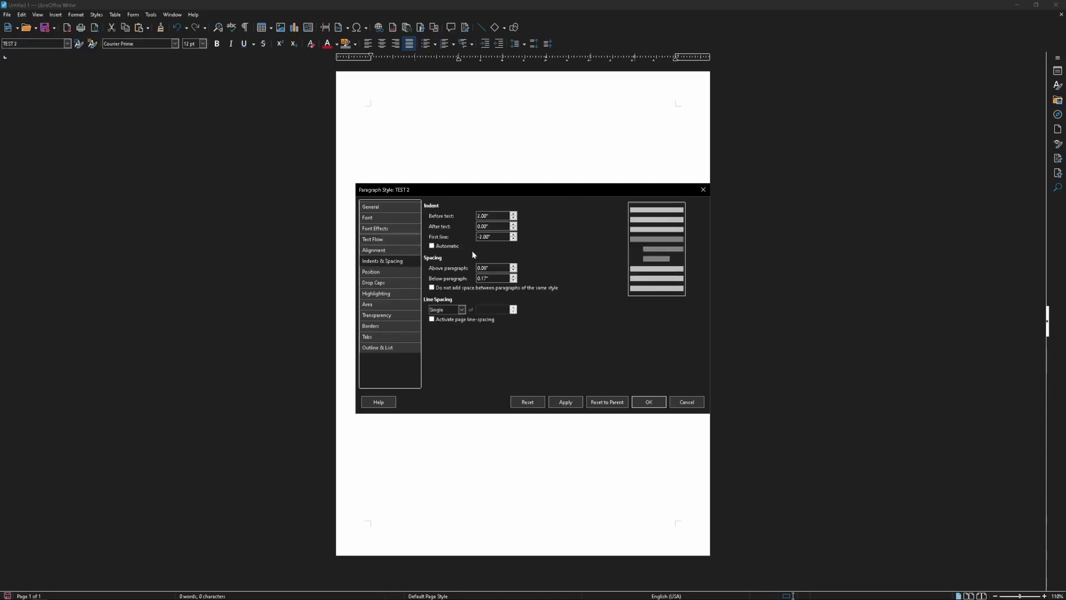
pyautogui.moveTo(495, 237); pyautogui.dragTo(463, 234)
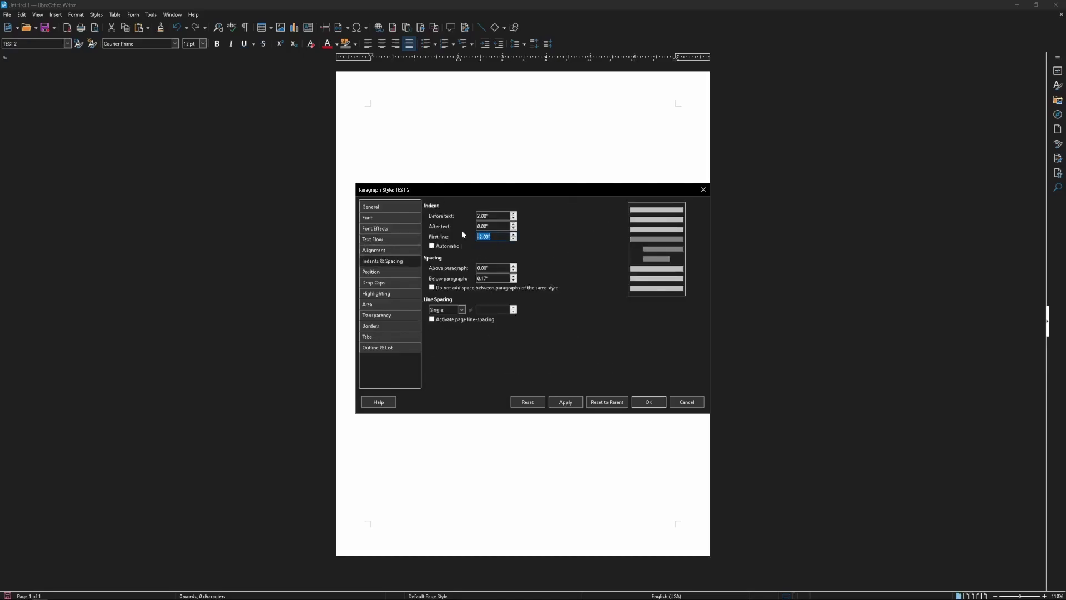
pyautogui.click(648, 401)
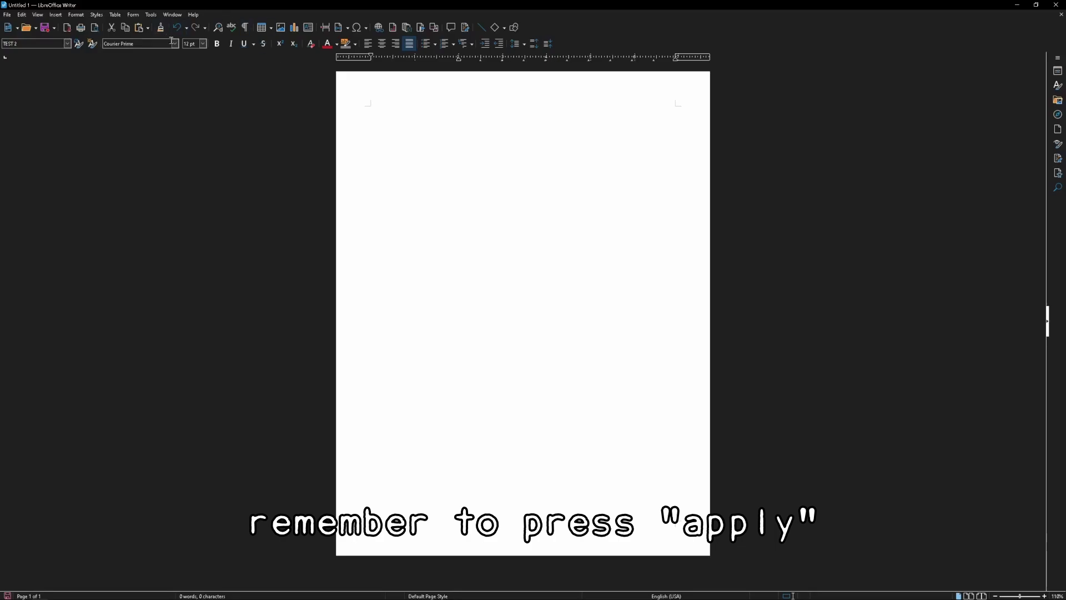
# Enter "TEST NAME:", a tab, and the sentence "This is a piece of text." three times in the document
pyautogui.write('TEST ')
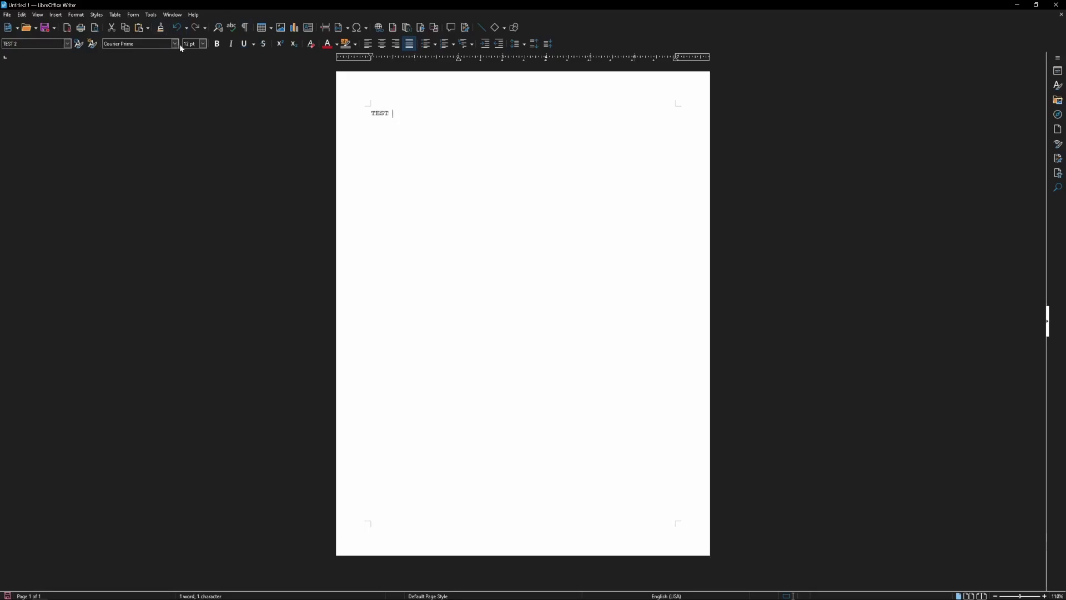
pyautogui.write('NAME:')
pyautogui.press('Tab')
pyautogui.write('This is a piece of ')
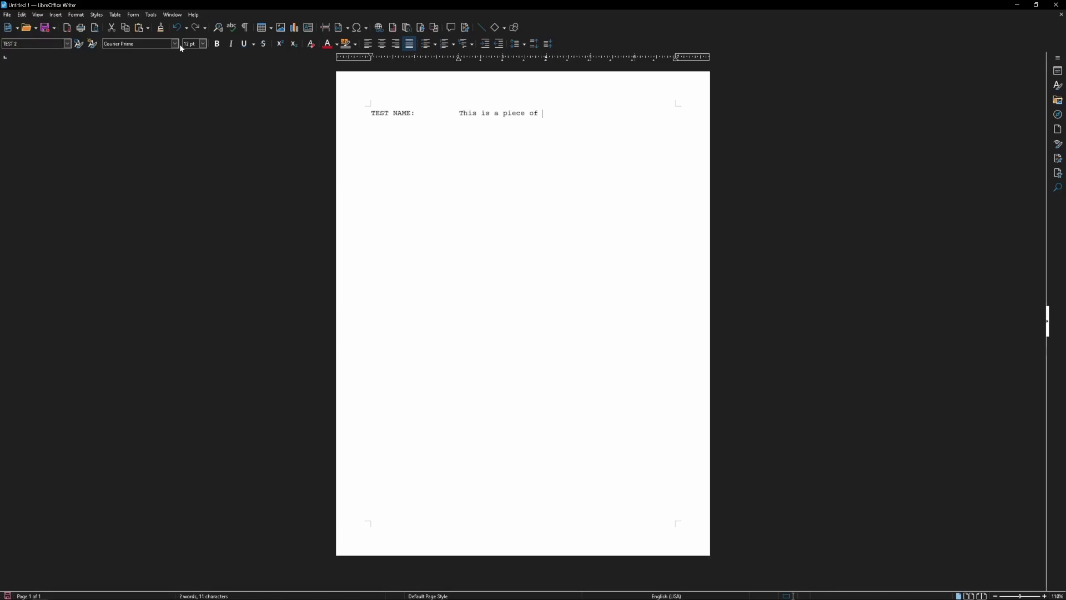
pyautogui.write('text. You  do')
pyautogui.press('BackSpace')
pyautogui.press('BackSpace')
pyautogui.press('BackSpace')
pyautogui.write('T')
pyautogui.press('BackSpace')
pyautogui.press('BackSpace')
pyautogui.write('Thi')
pyautogui.press('BackSpace')
pyautogui.write('s is a piece of text. ')
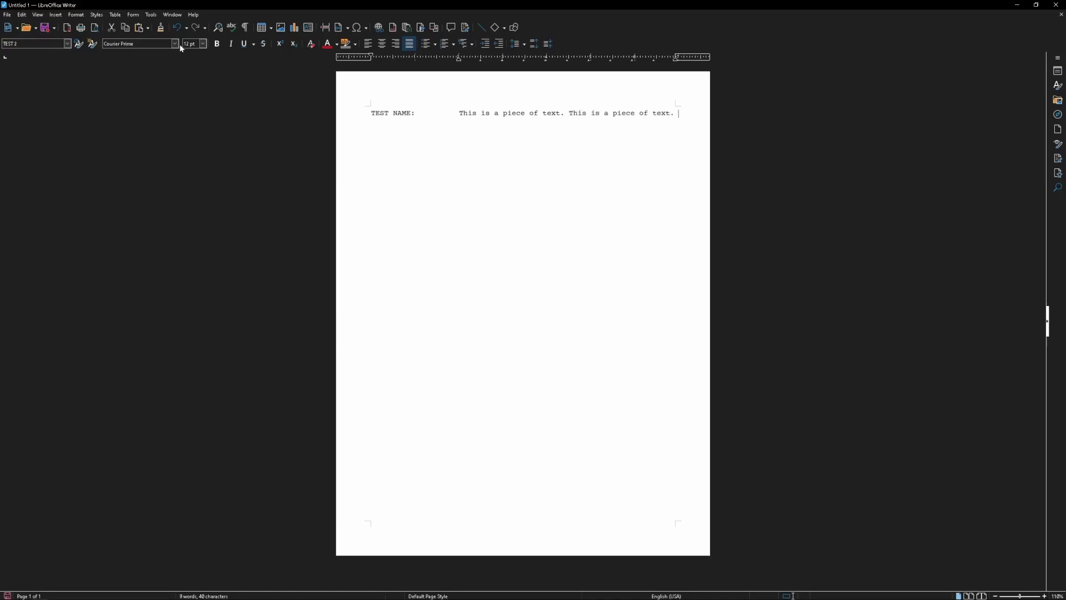
pyautogui.write('This is a piece of')
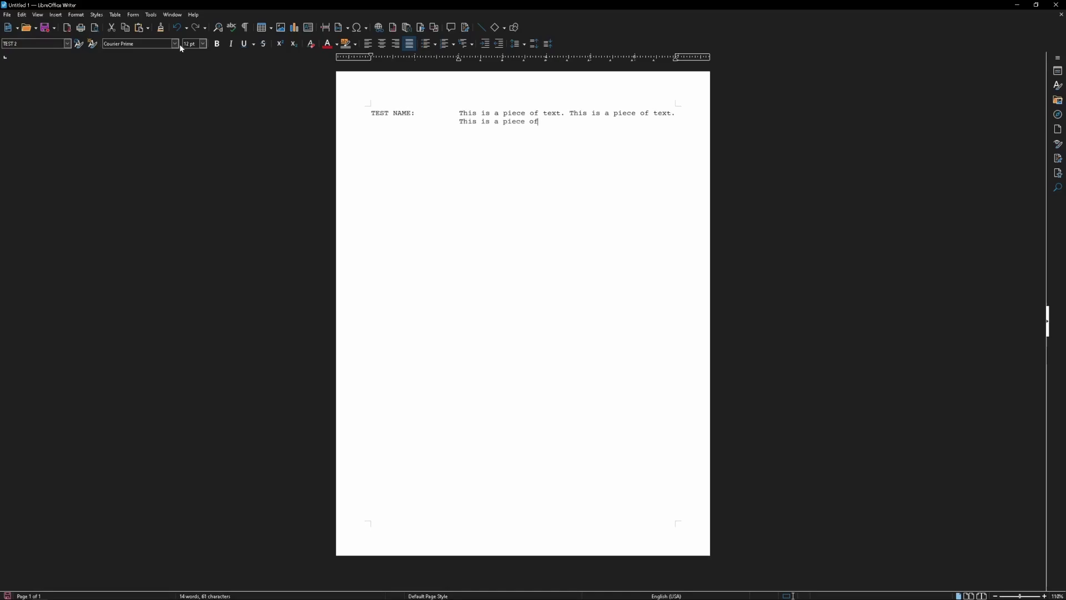
pyautogui.write(' text.')
# Replace the "TEST NAME:" label with an indented "1." ahead of the hanging text
pyautogui.moveTo(415, 113); pyautogui.dragTo(372, 112)
pyautogui.press('BackSpace')
pyautogui.write('1.')
pyautogui.press('Tab')
pyautogui.press('BackSpace')
pyautogui.click(567, 127)
pyautogui.moveTo(566, 127)
pyautogui.mouseDown()
pyautogui.moveTo(499, 117)
pyautogui.moveTo(562, 123)
pyautogui.mouseUp()
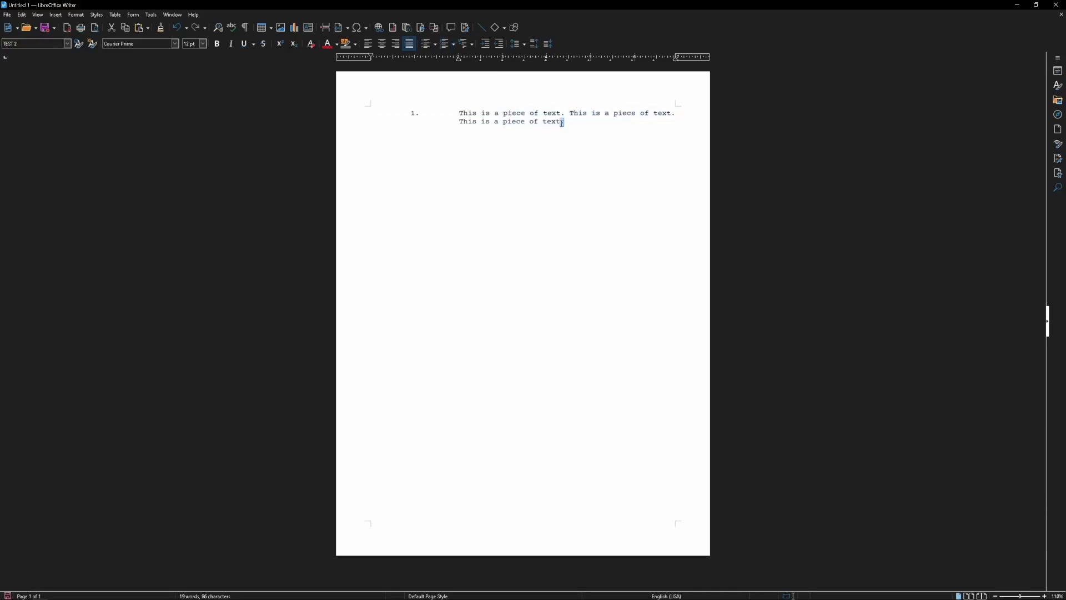
# Adjust the spacing before the "1." so it starts about 1 inch in, and select the numbered text
pyautogui.click(411, 114)
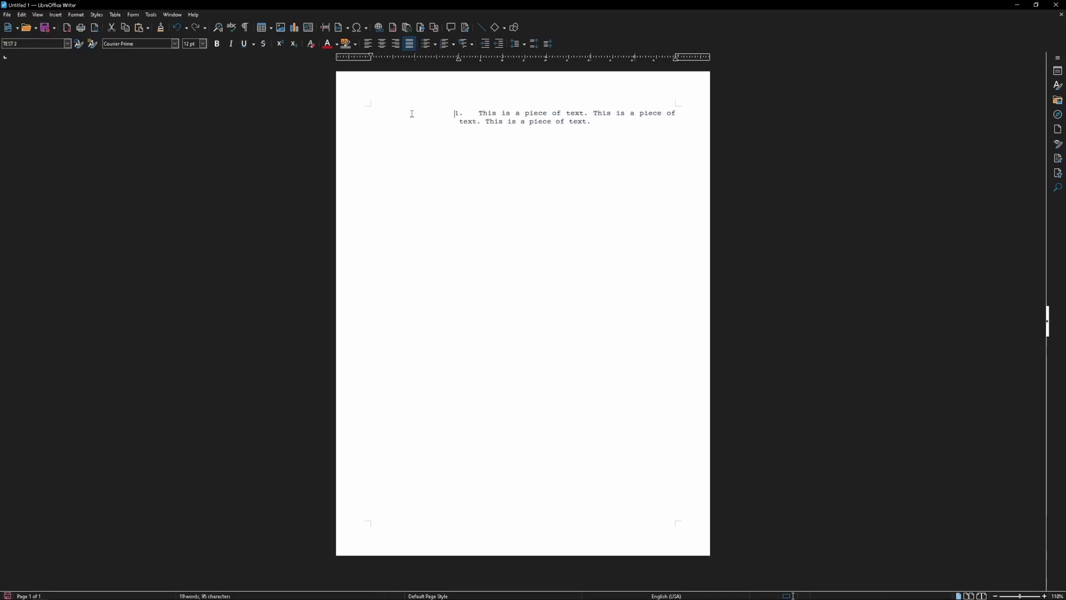
pyautogui.press('BackSpace')
pyautogui.press('BackSpace')
pyautogui.press('BackSpace')
pyautogui.press('BackSpace')
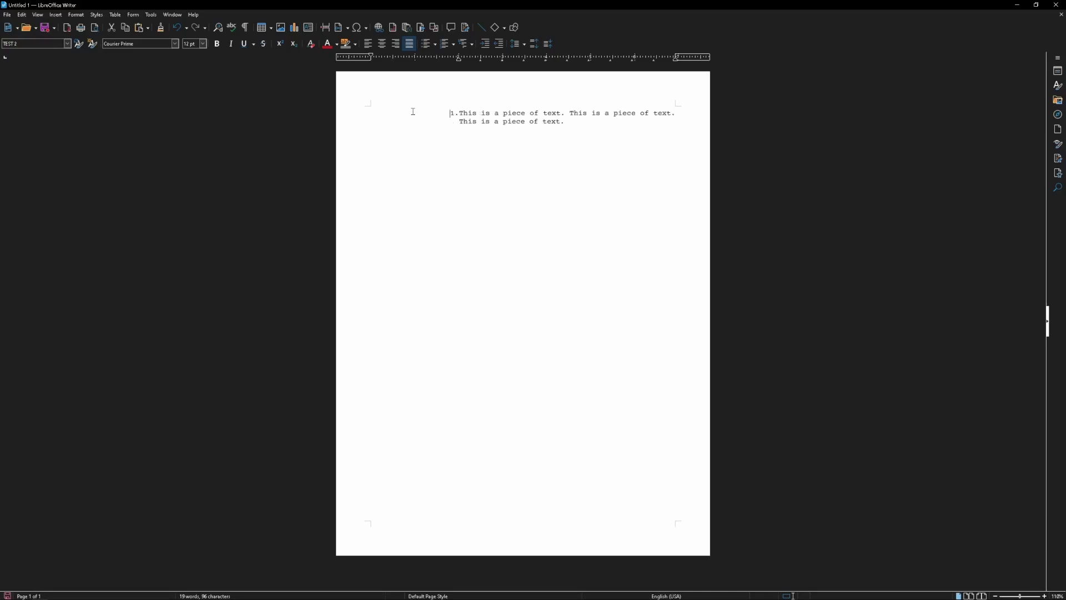
pyautogui.press('BackSpace')
pyautogui.press('BackSpace')
pyautogui.press('BackSpace')
pyautogui.press('BackSpace')
pyautogui.press('BackSpace')
pyautogui.moveTo(412, 113); pyautogui.dragTo(607, 127)
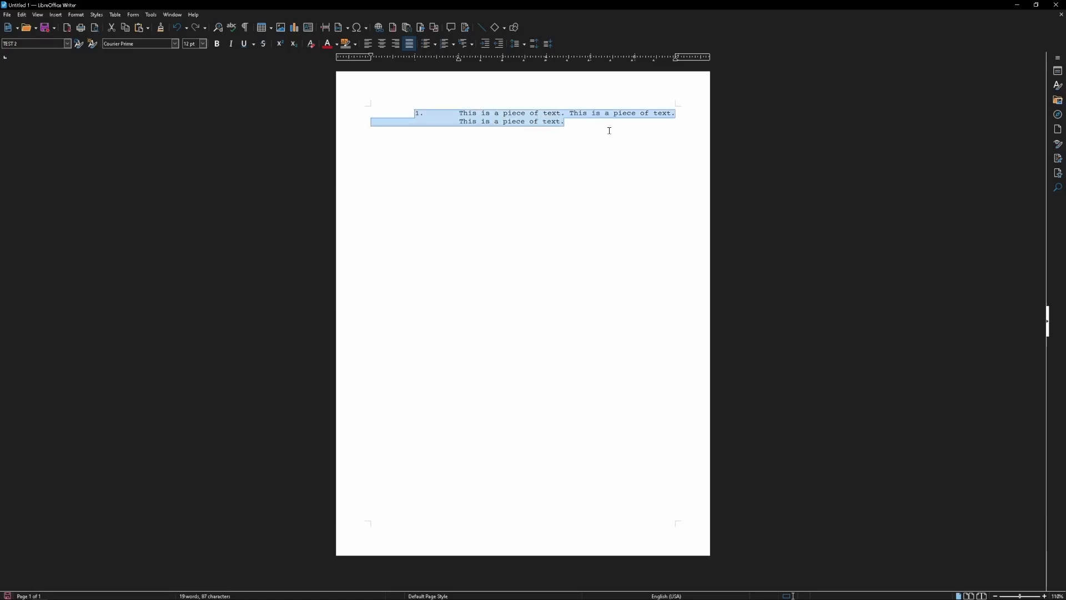